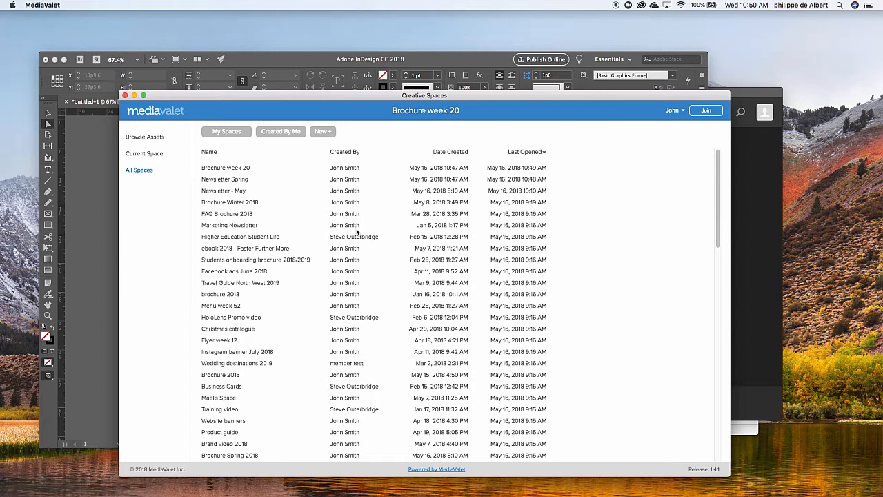
Create a new creative space and name it "Brochure week 53"
left_click(321, 132)
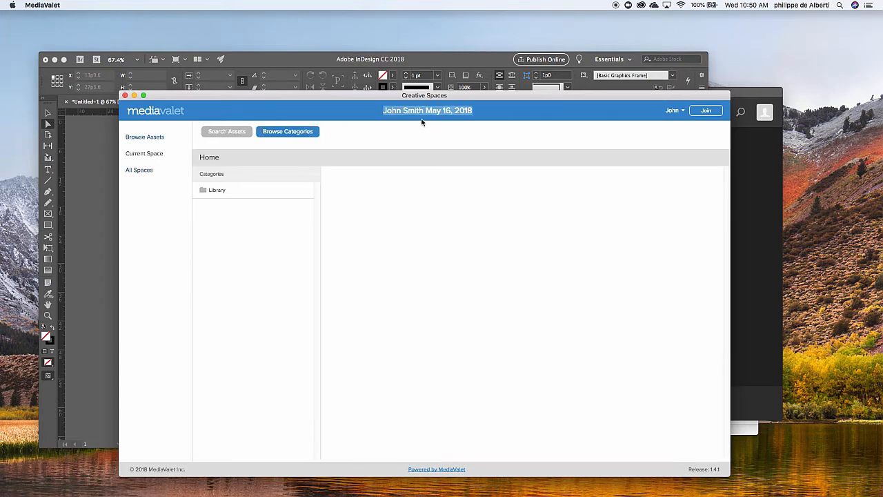
type("Brochire")
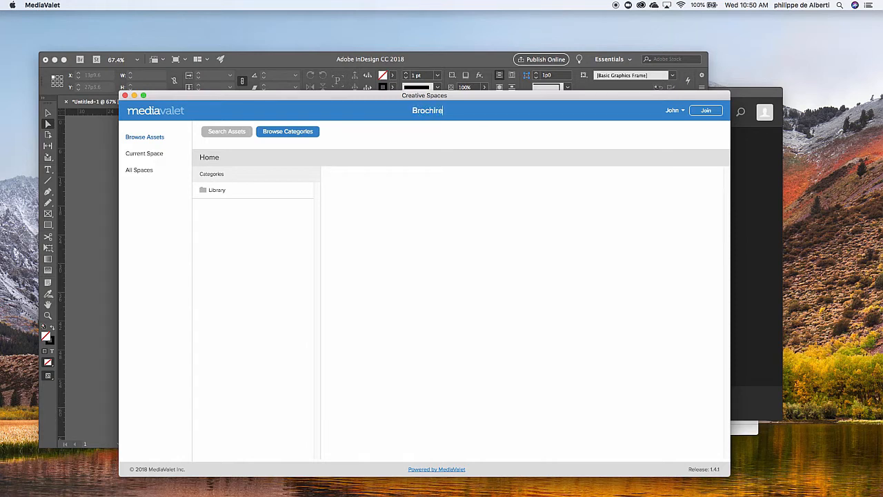
key("BackSpace")
key("BackSpace")
type("ure week 53")
key("Return")
Open Library > Featured Assets and preview its first three photos full size, including the asset details of the white sneaker photo
left_click(221, 191)
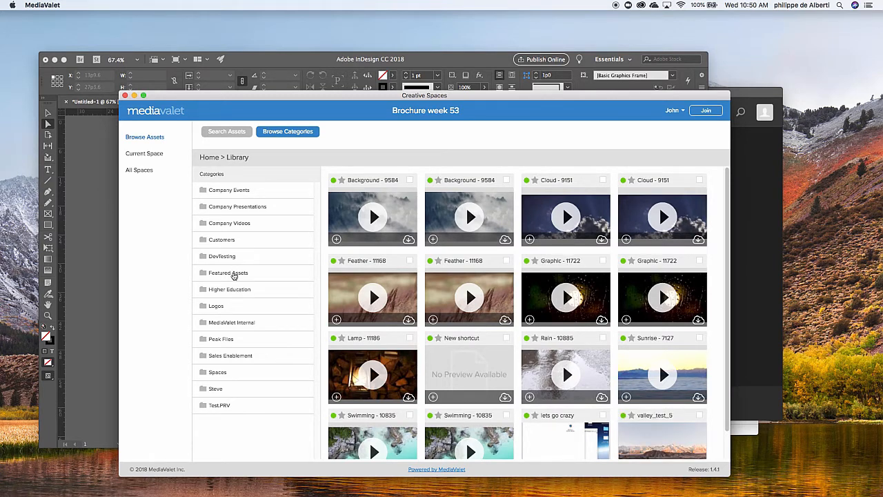
left_click(228, 273)
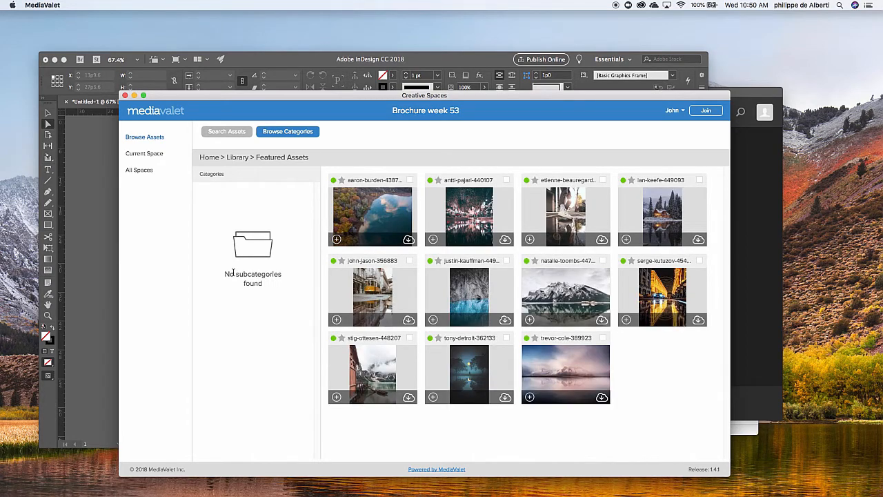
left_click(375, 213)
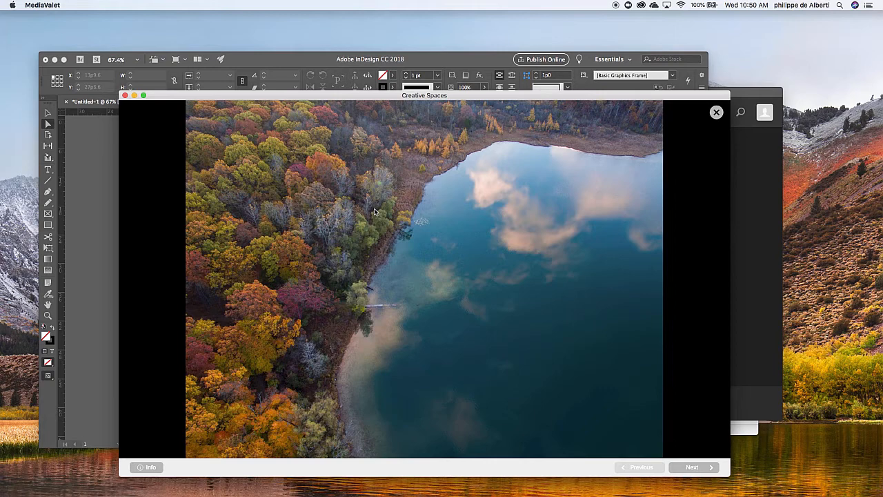
key("Right")
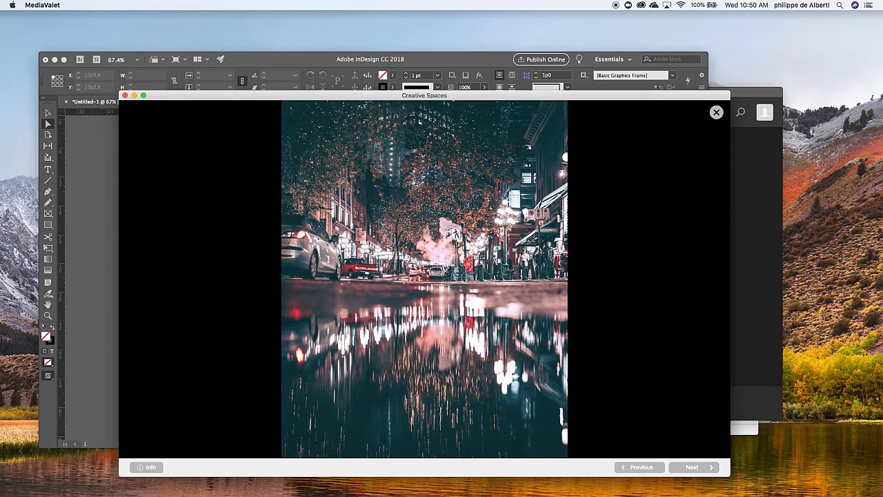
key("Right")
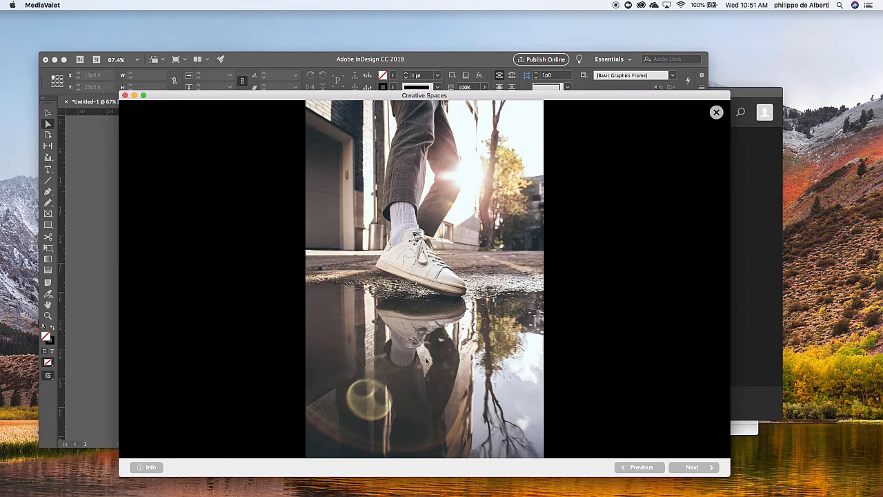
left_click(147, 468)
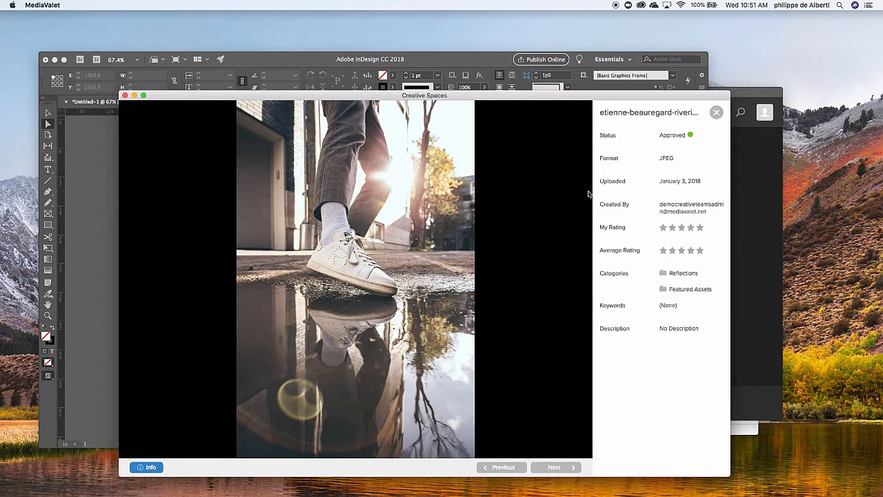
left_click(716, 113)
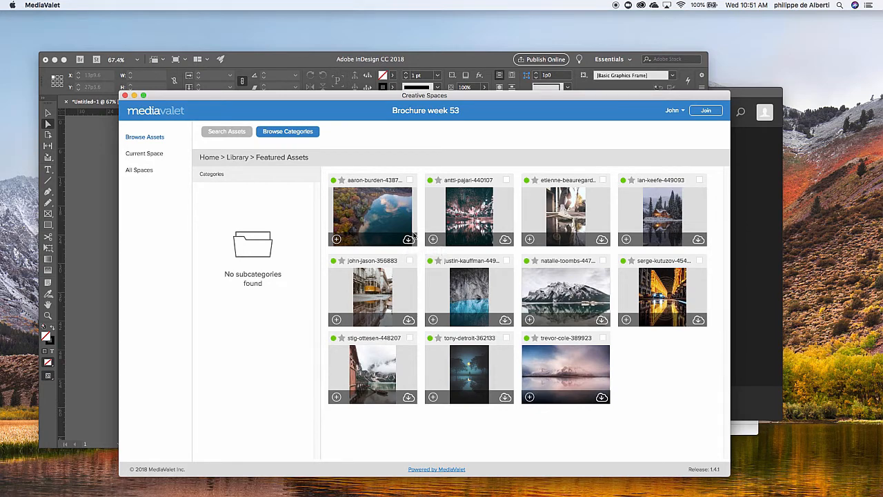
Add the blue-water cliff, autumn lakeshore and white sneaker photos to the current space
left_click(434, 321)
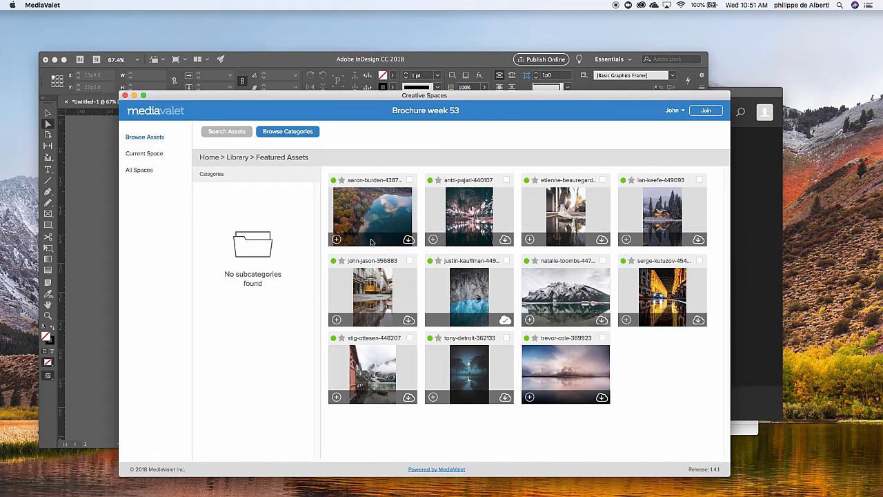
left_click(337, 240)
left_click(531, 240)
Place the cliff photo from the current space below the BROCHURE banner in the InDesign page, about 19p10 wide by 29p8 high
left_click(141, 153)
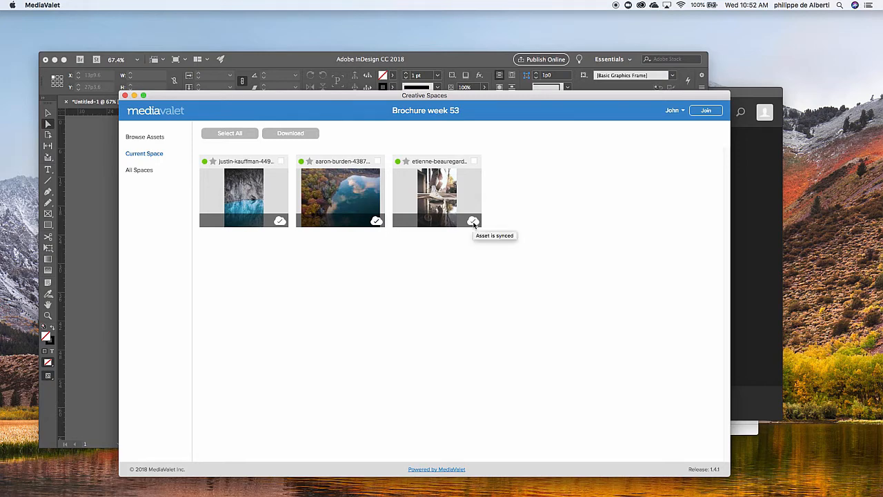
left_click_drag(352, 98, 691, 105)
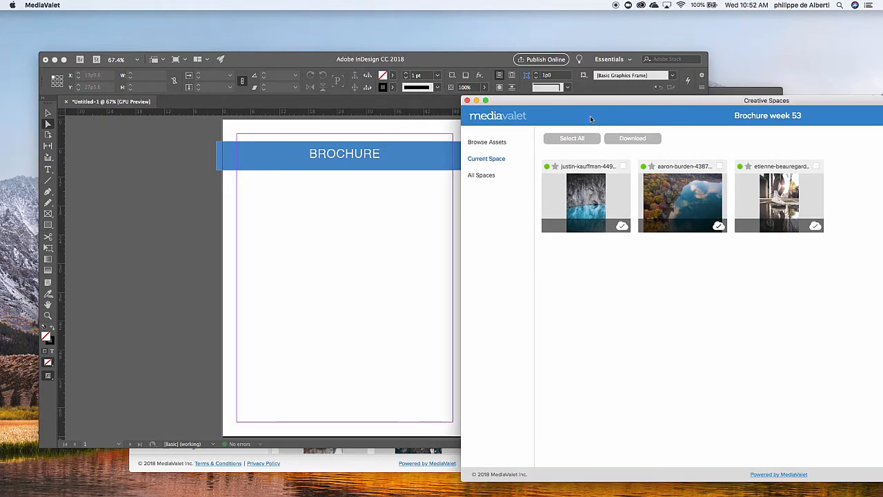
left_click_drag(579, 101, 628, 110)
left_click_drag(634, 207, 266, 254)
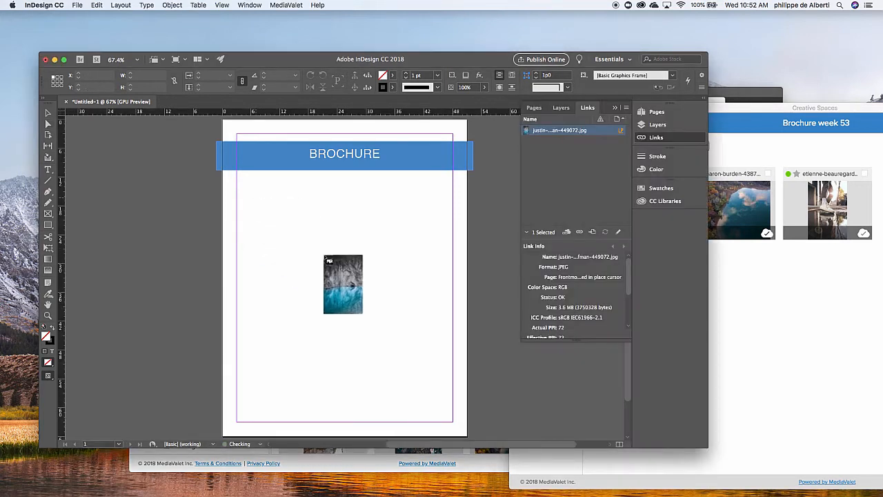
left_click_drag(277, 202, 416, 354)
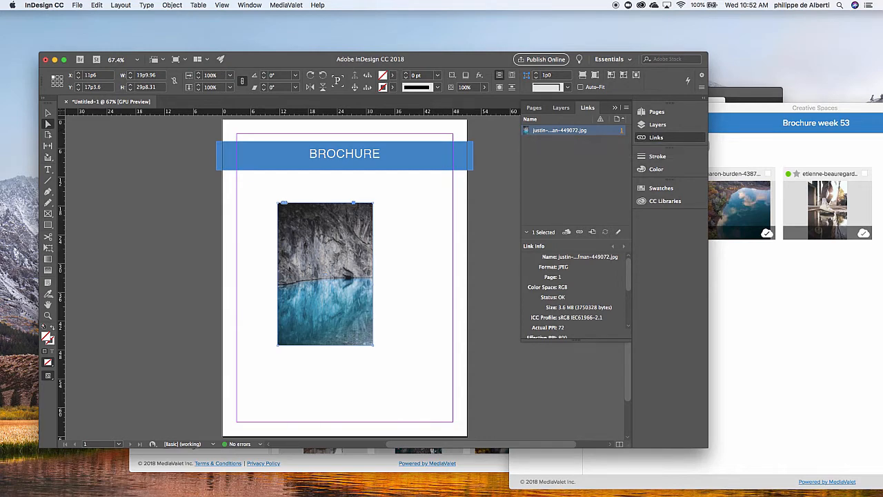
Switch to Finder, examine the synced files in the workspace's Featured Assets folder, and return to InDesign
key("super+Tab")
left_click_drag(578, 144, 522, 138)
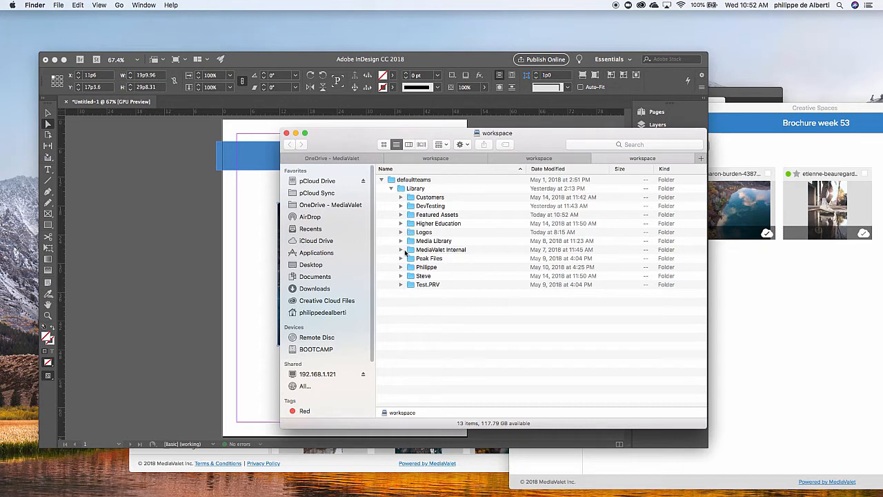
left_click(401, 215)
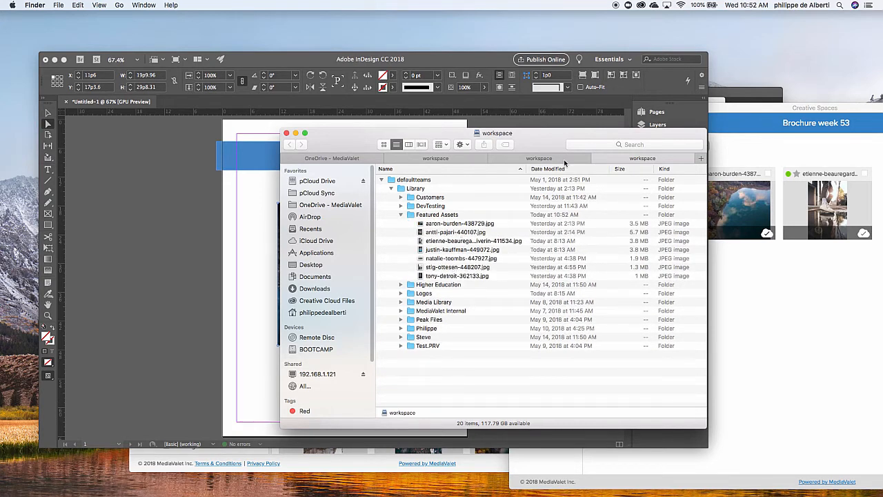
left_click(281, 56)
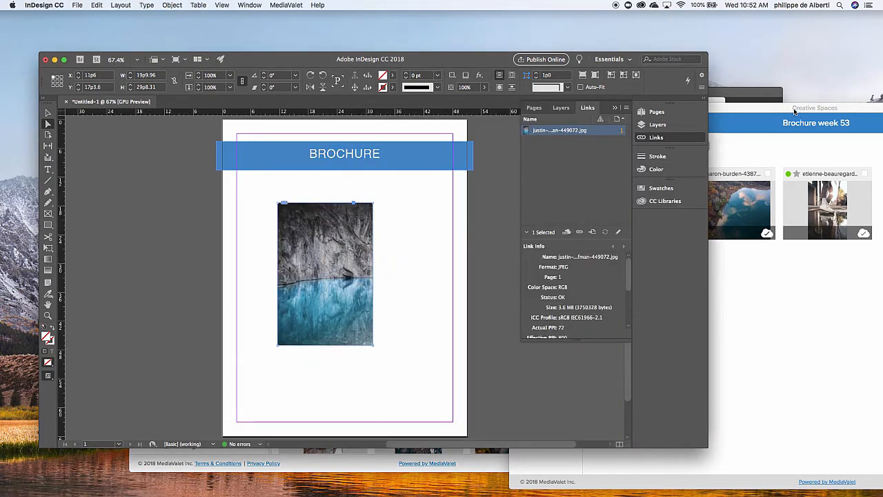
Switch to Creative Spaces and search the assets for "logos"
left_click_drag(794, 111, 723, 116)
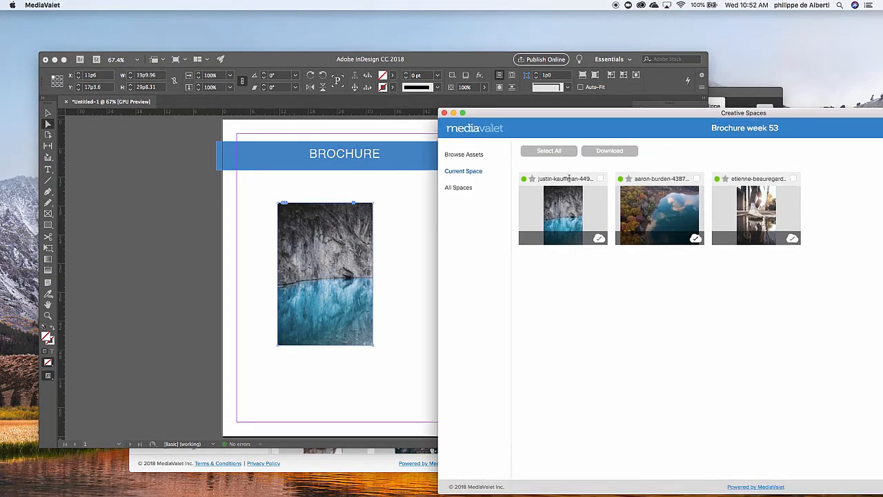
left_click(466, 155)
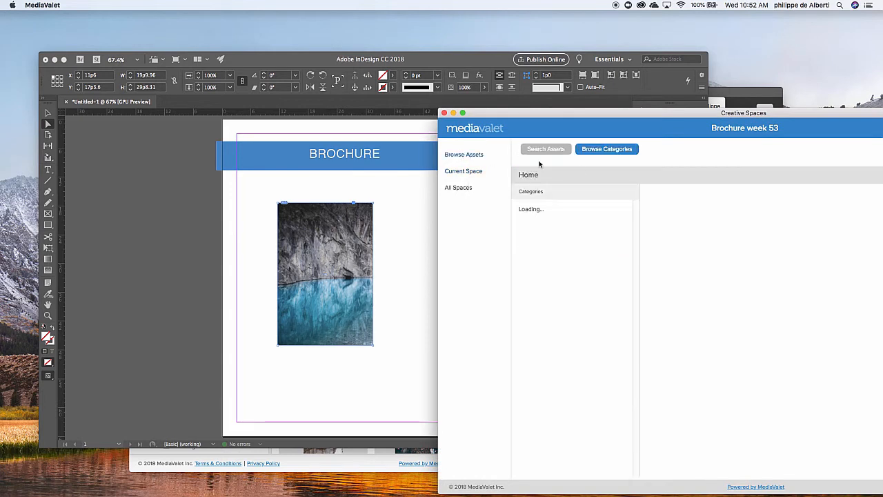
left_click(559, 150)
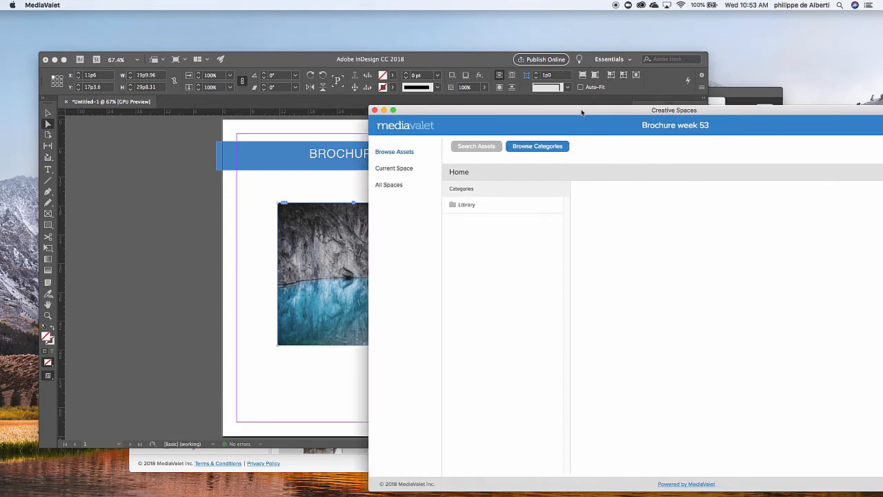
left_click(486, 152)
left_click(511, 194)
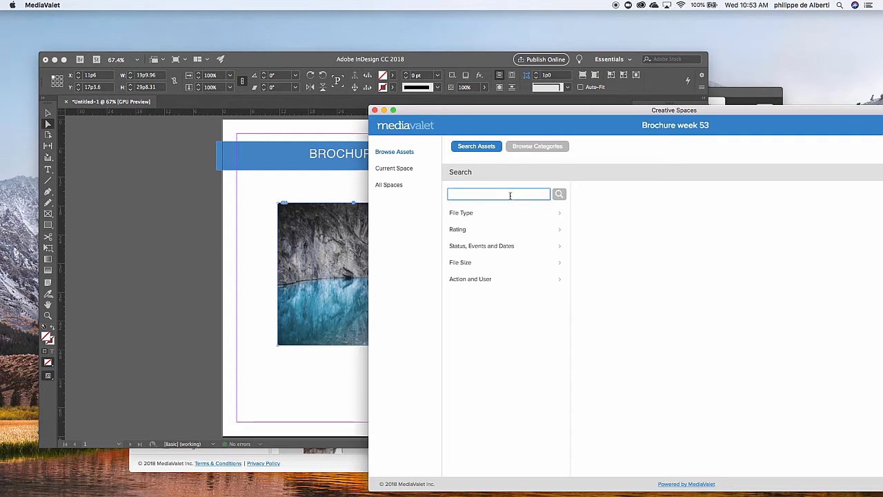
type("logos")
key("Return")
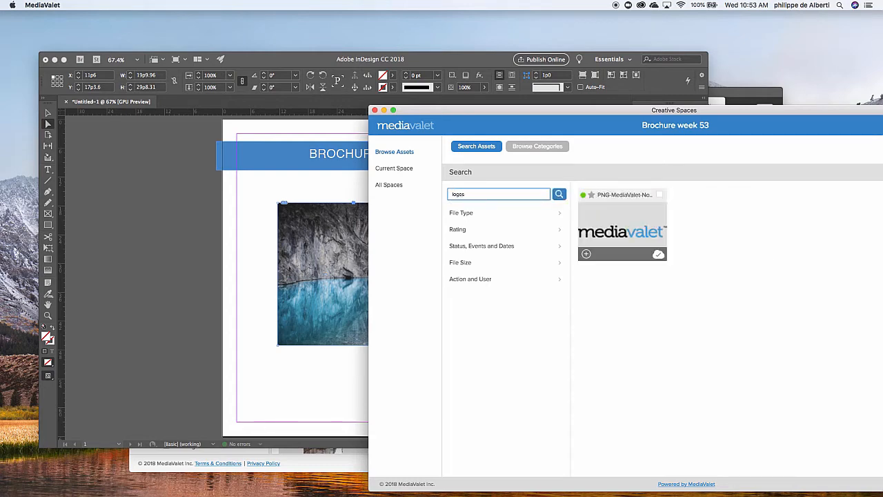
Place the mediavalet PNG logo above the blue banner on the InDesign page, about 18p3 wide by 2p6 high
left_click_drag(662, 111, 771, 122)
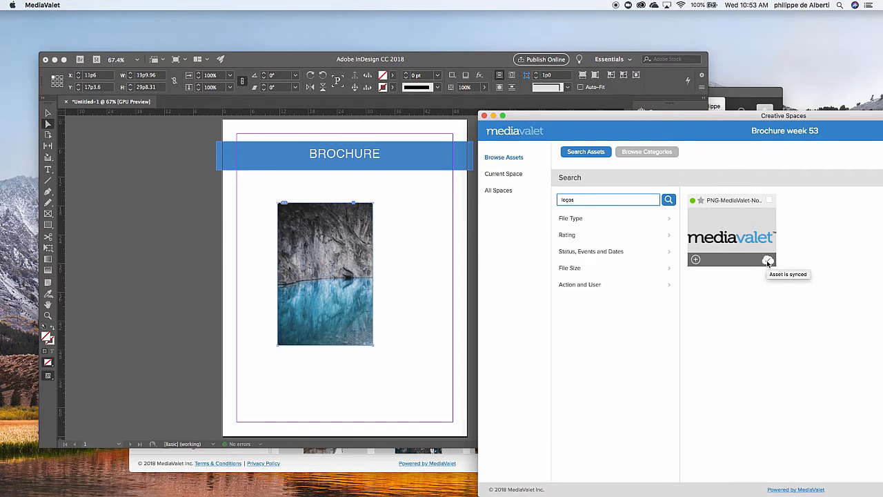
left_click_drag(744, 228, 241, 133)
left_click(231, 125)
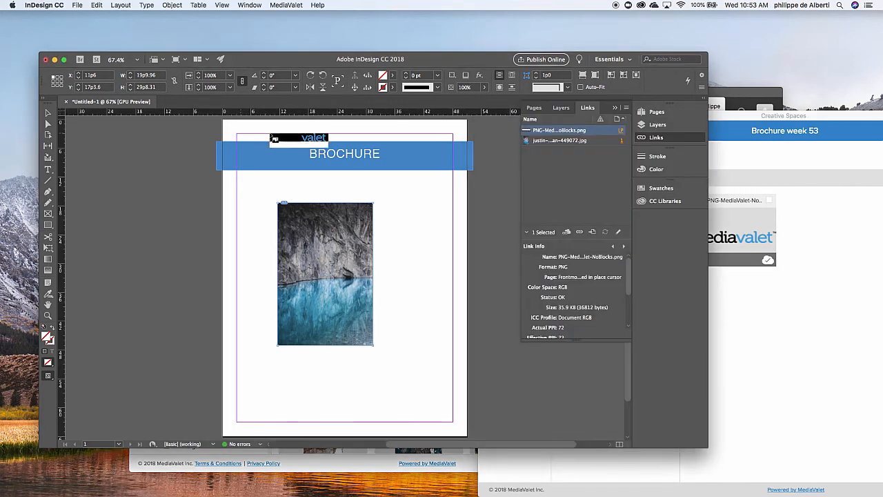
left_click_drag(237, 123, 326, 136)
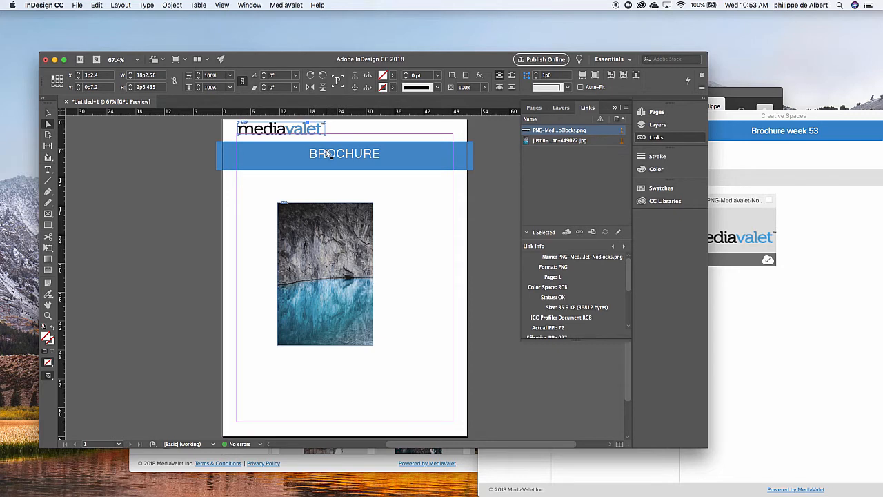
Open the placed cliff photo for editing in Photoshop CC 2018
left_click(337, 279)
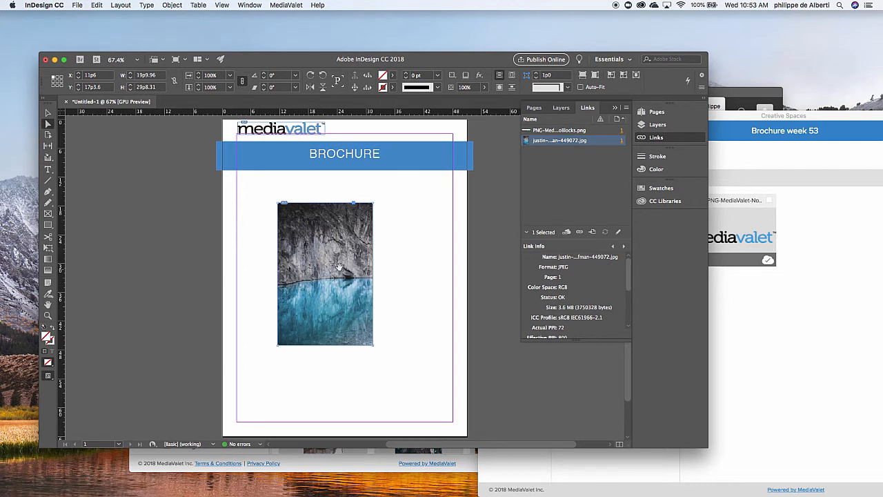
right_click(340, 269)
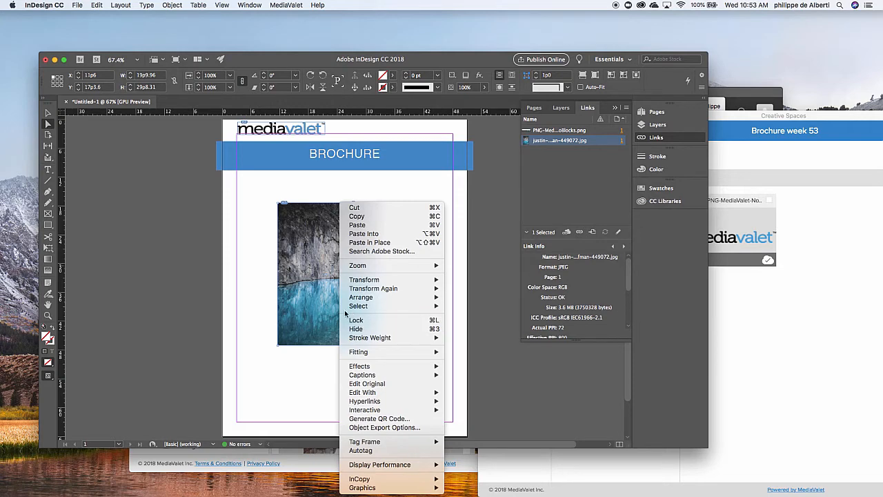
mouse_move(376, 392)
left_click(501, 392)
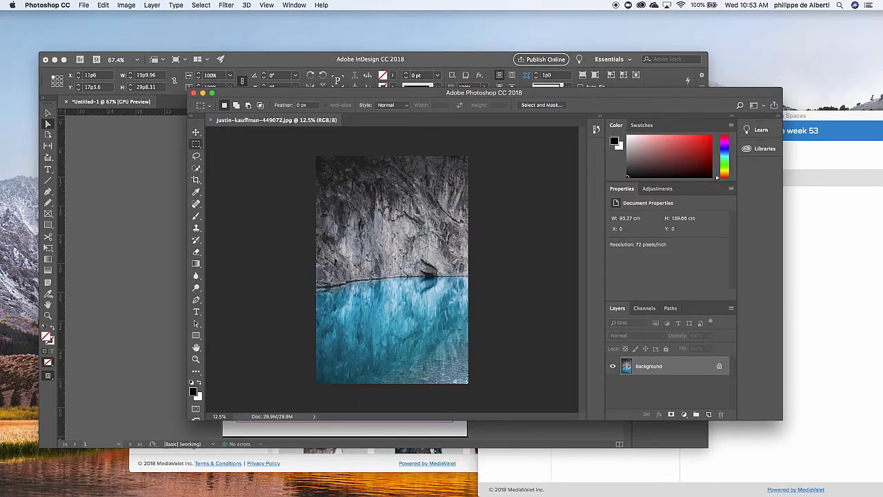
Apply a Vibrance adjustment to the cliff photo with saturation +100 and strongly reduced vibrance
left_click(123, 5)
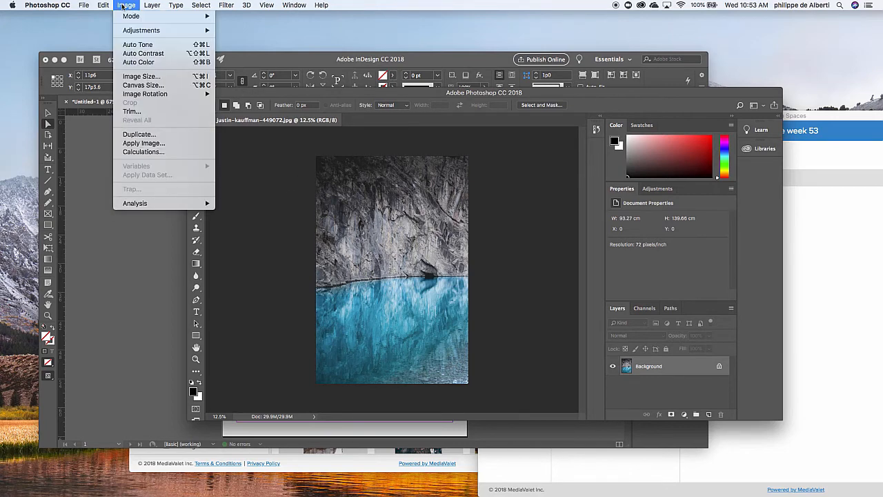
mouse_move(146, 31)
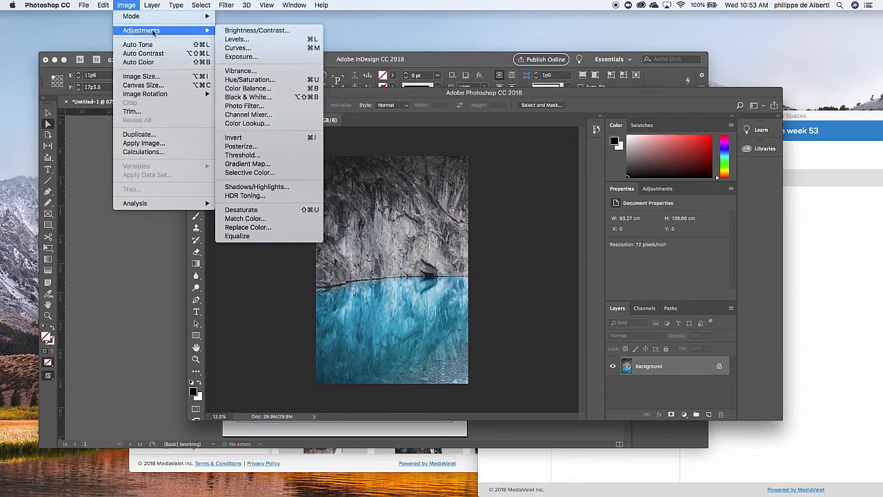
left_click(288, 70)
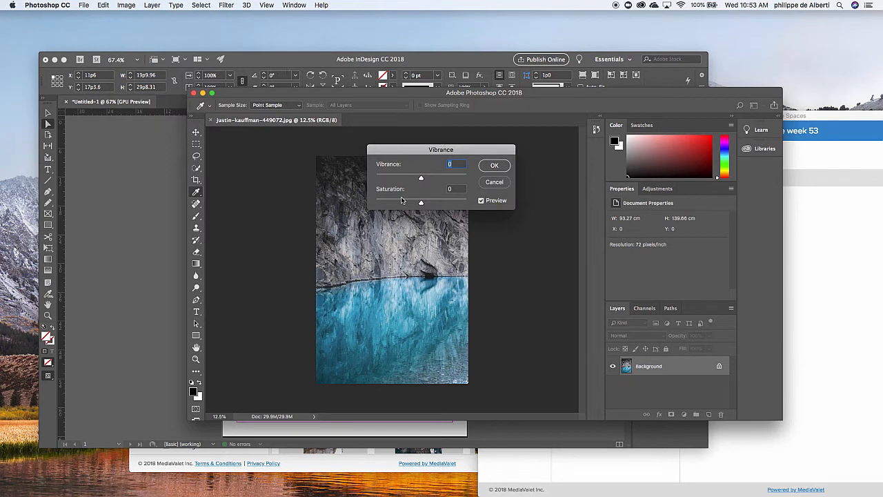
left_click_drag(420, 205, 483, 206)
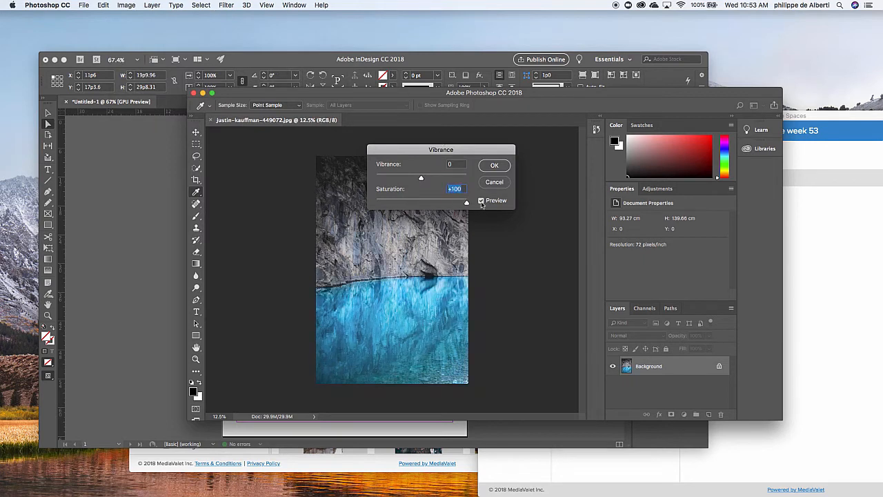
left_click_drag(419, 179, 380, 180)
left_click(497, 167)
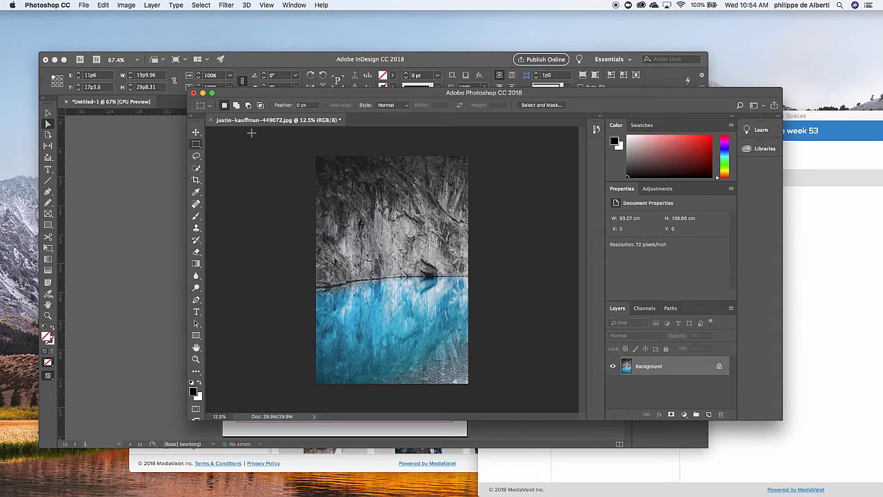
Save the edited cliff photo over its existing JPEG, raising the quality to the large-file end with Baseline ("Standard") format
left_click(84, 5)
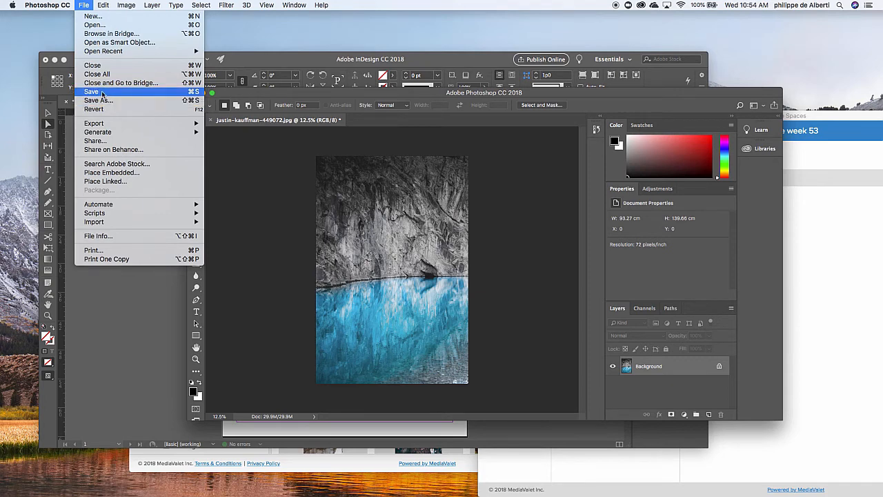
left_click(101, 91)
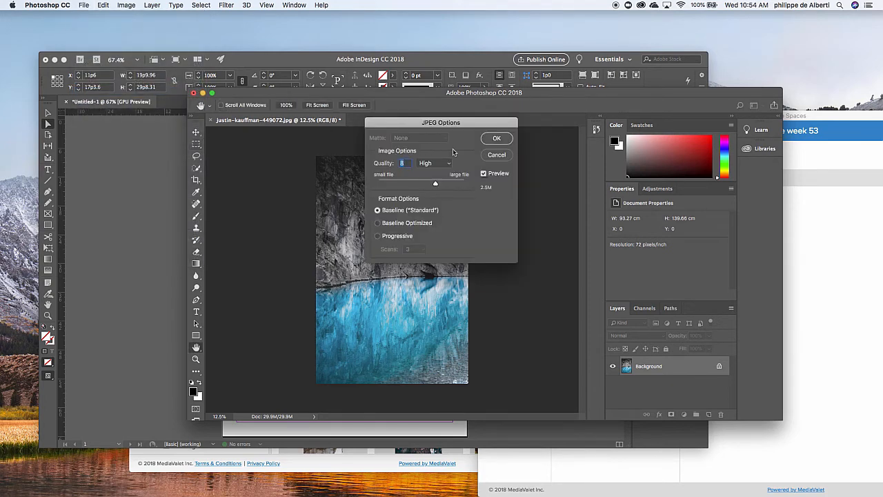
left_click_drag(436, 183, 463, 183)
left_click(496, 139)
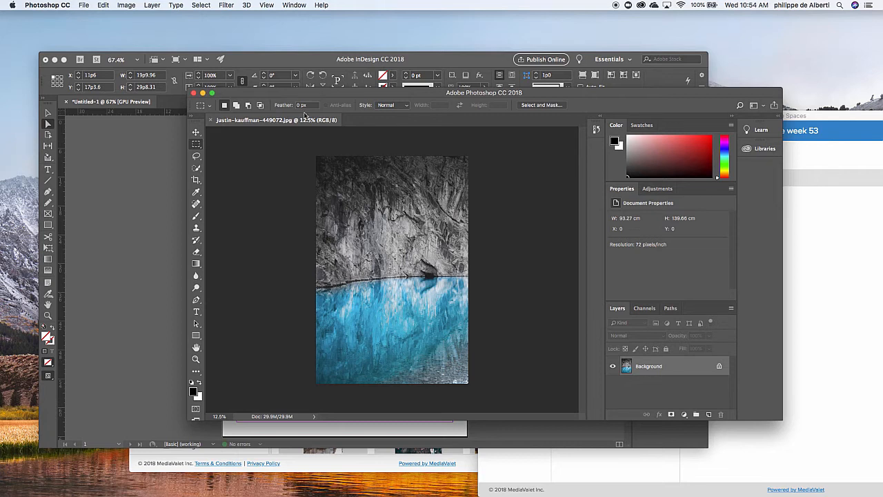
Inspect the photo's save location, the Featured Assets folder, as a detailed file list without saving another copy
left_click(84, 5)
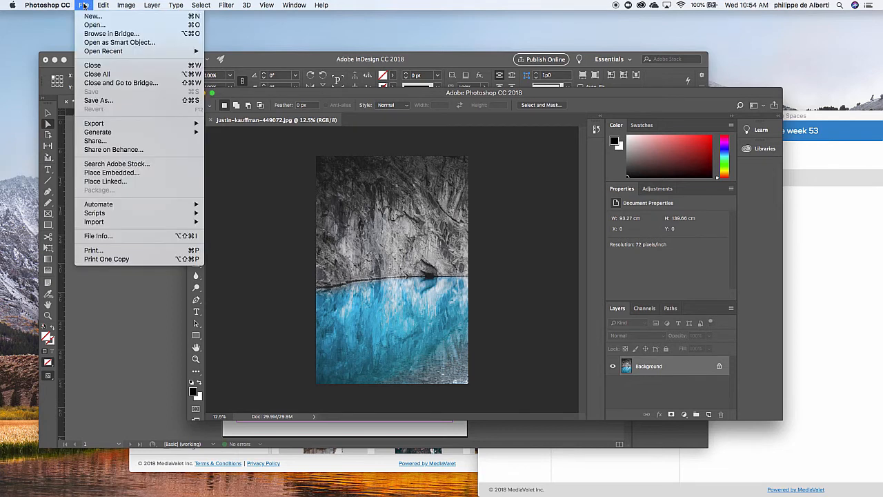
left_click(116, 101)
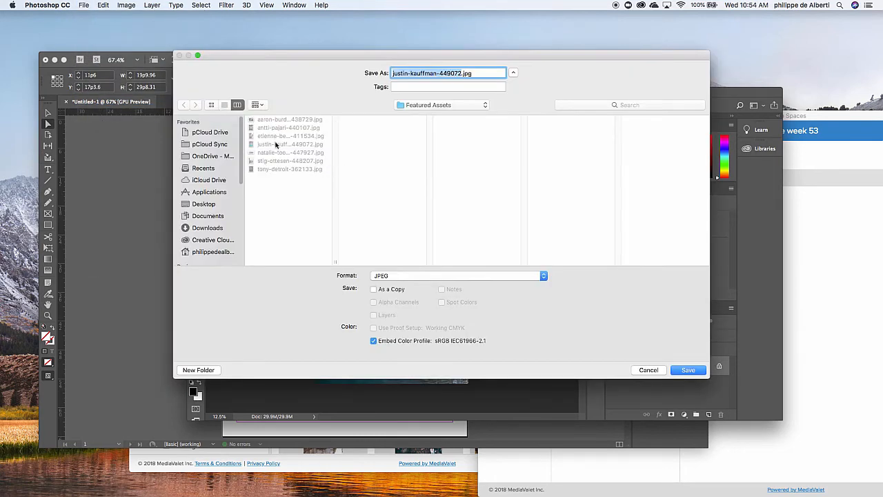
left_click(225, 105)
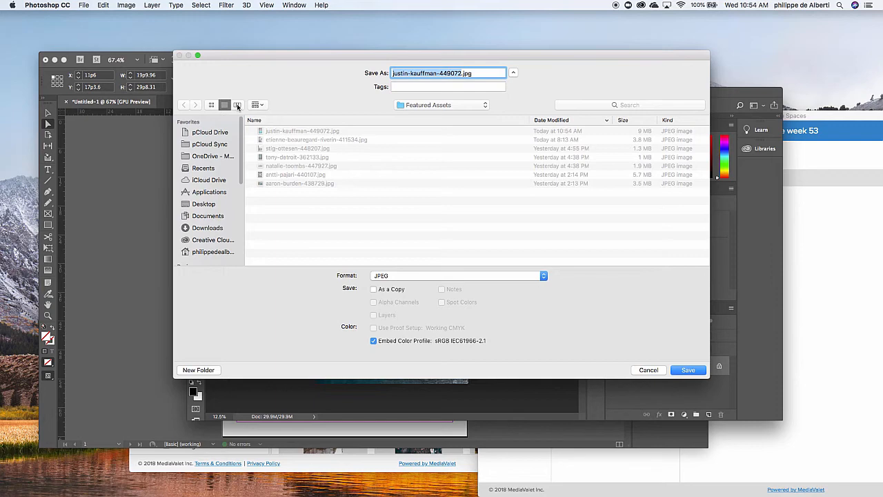
left_click(648, 370)
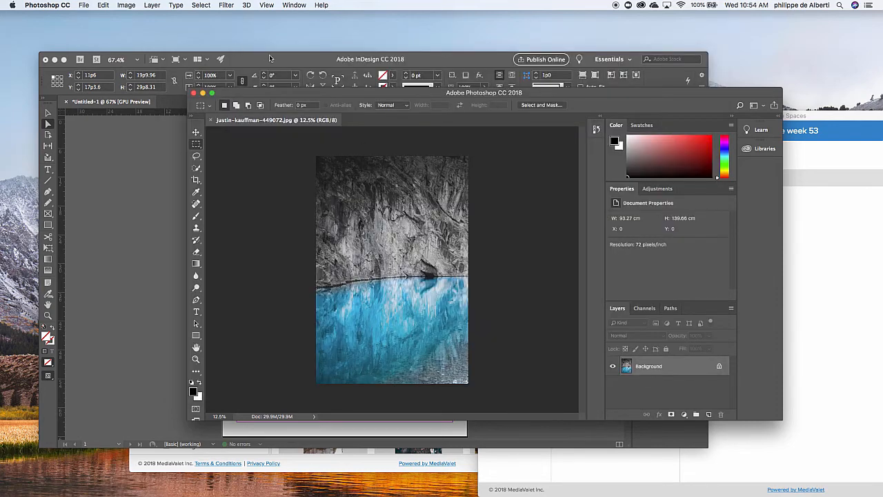
Check the edited cliff photo in the InDesign layout and preview its asset in the current Creative Space
left_click(270, 58)
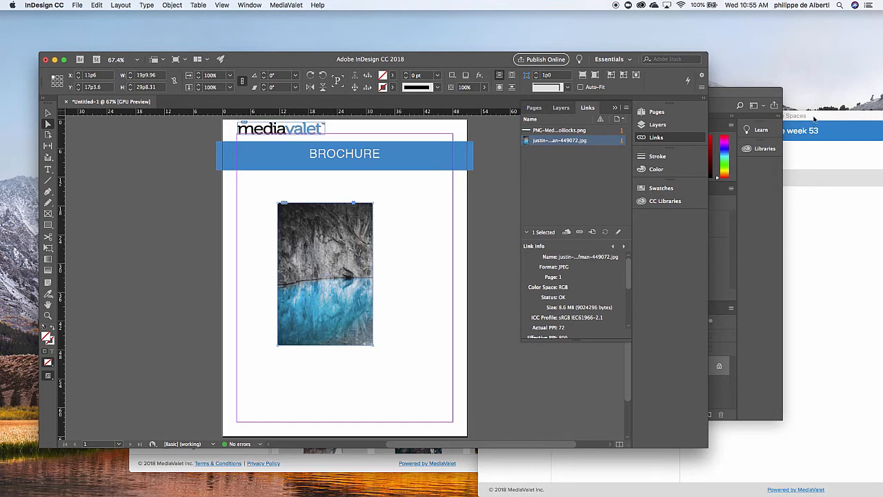
left_click_drag(815, 119, 644, 111)
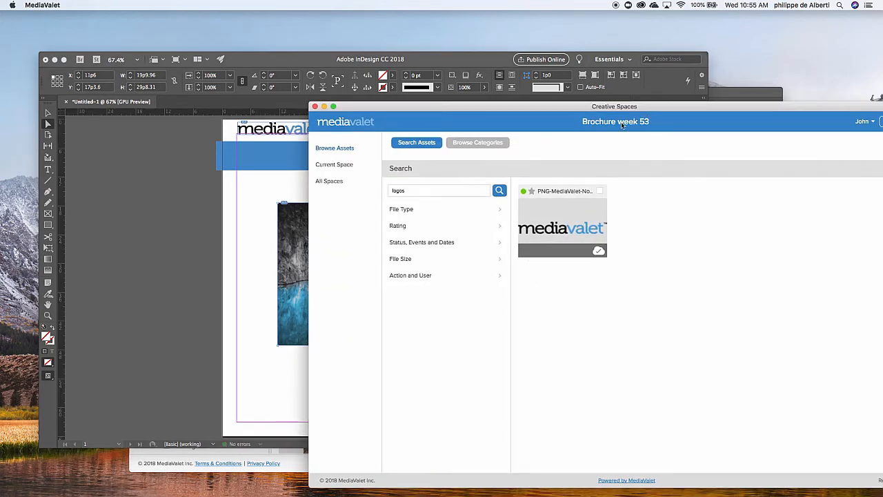
left_click(330, 169)
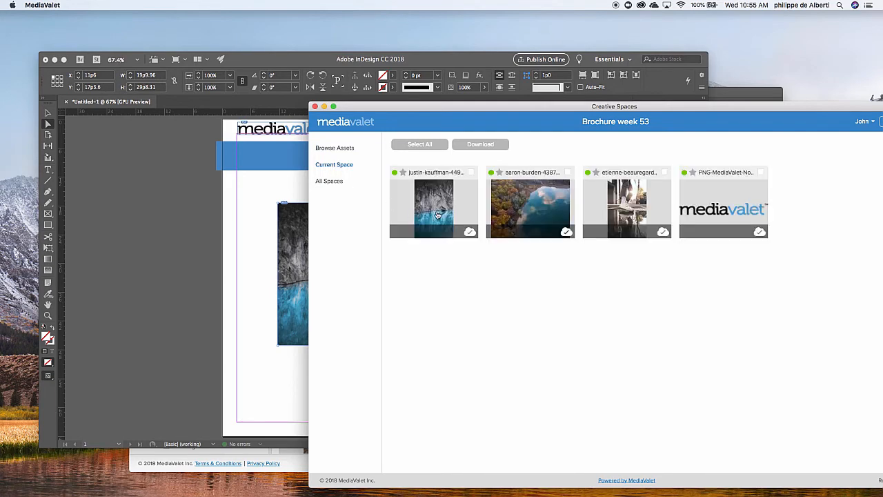
left_click(437, 215)
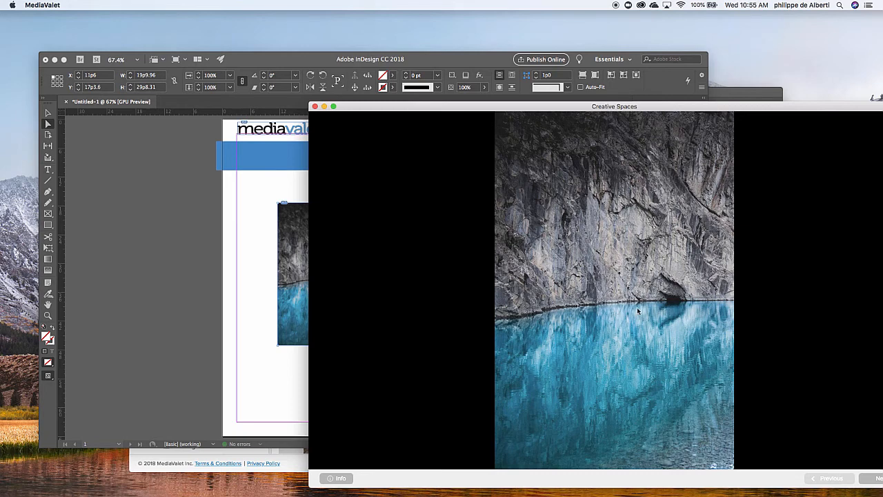
double_click(682, 106)
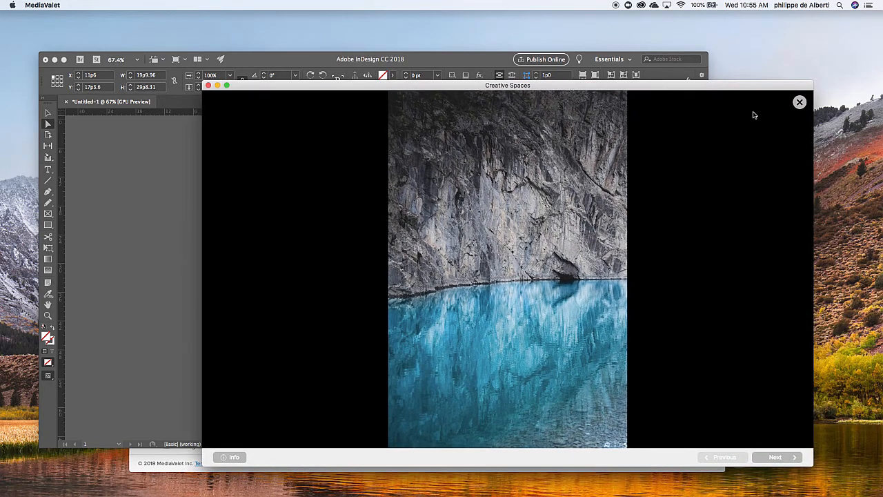
left_click(800, 102)
Switch to InDesign and save the document as Brochureweek53.indd in the Featured Assets folder, in InDesign CC 2018 format
left_click(282, 59)
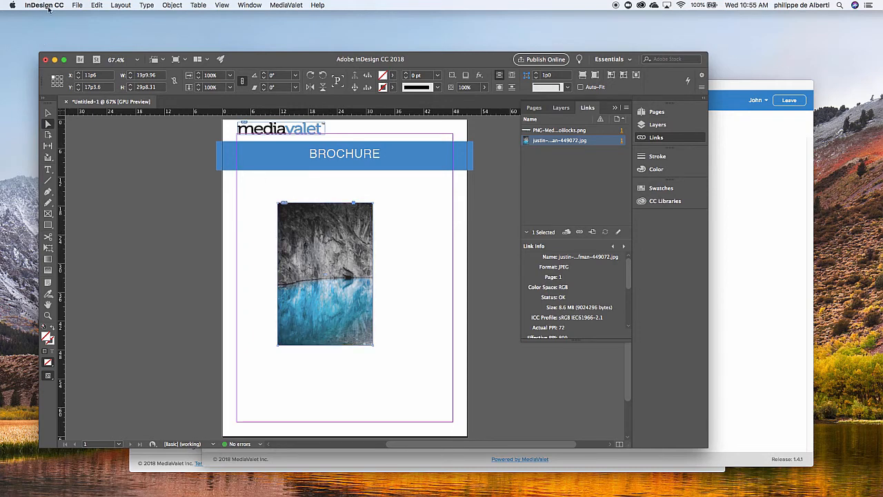
left_click(78, 5)
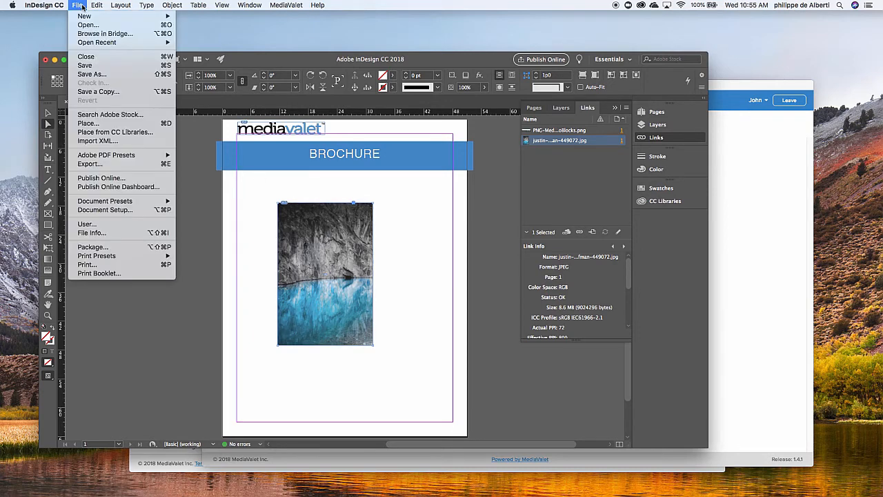
left_click(99, 74)
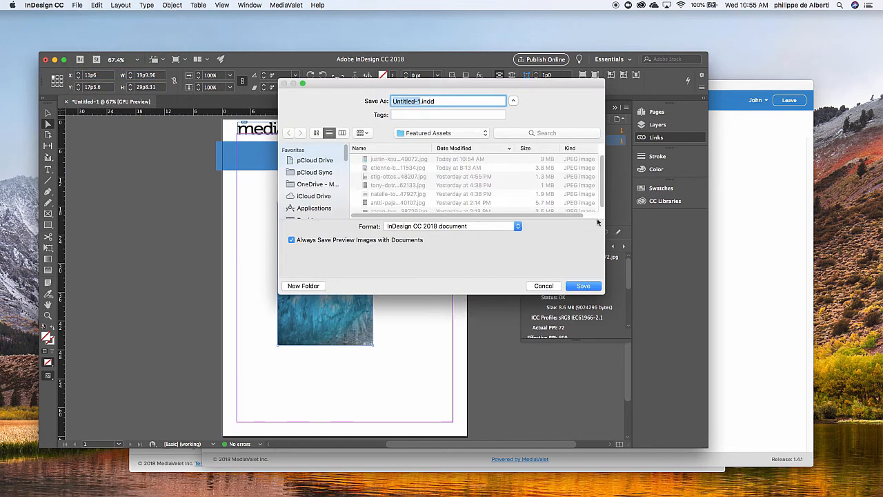
left_click_drag(604, 297, 655, 390)
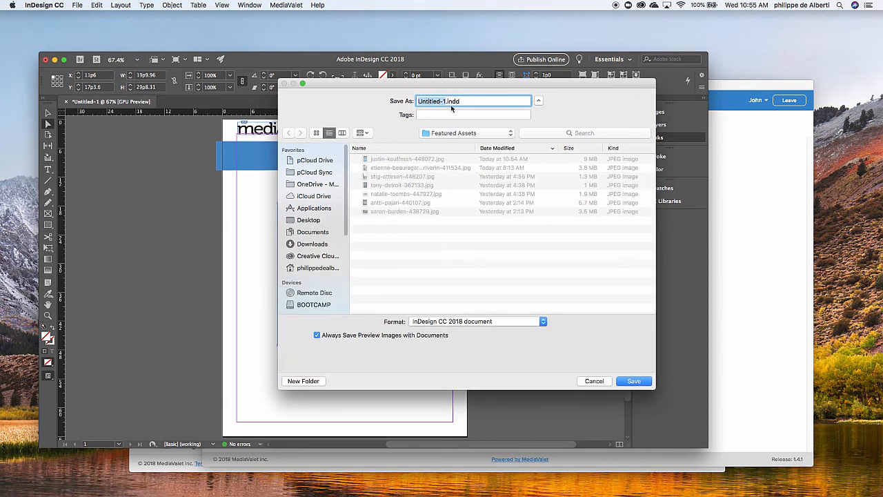
type("Brochure")
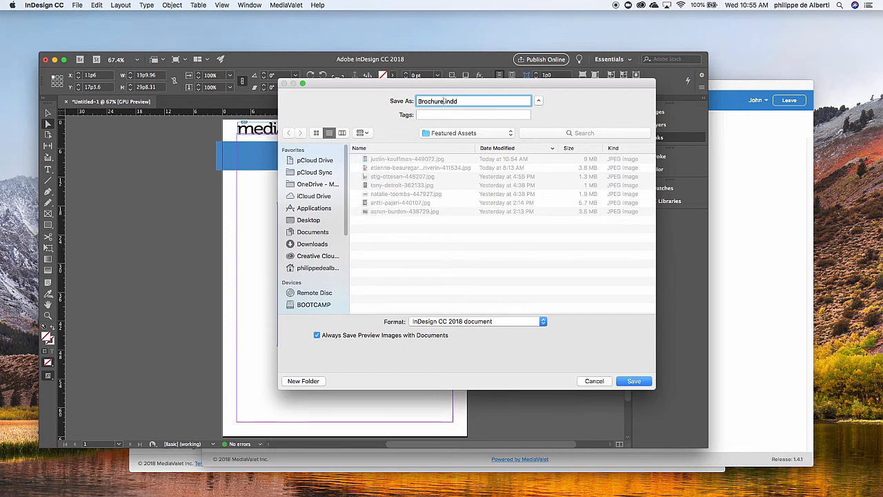
type("week53")
left_click(630, 381)
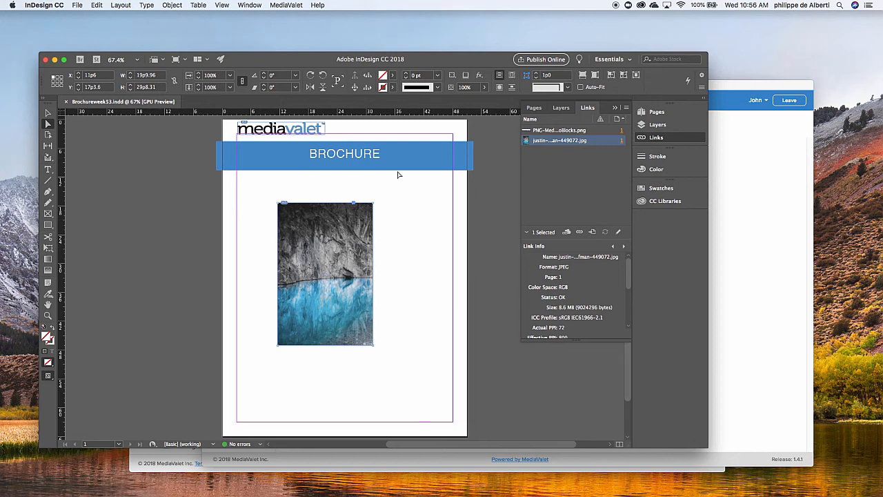
Switch to Creative Spaces, browse to Library > Featured Assets, and preview the Brochureweek53 file
left_click(732, 89)
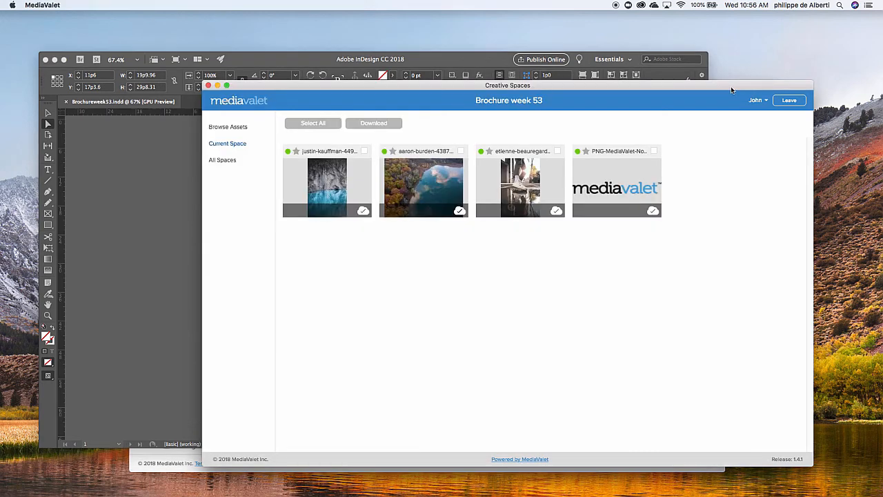
left_click(227, 129)
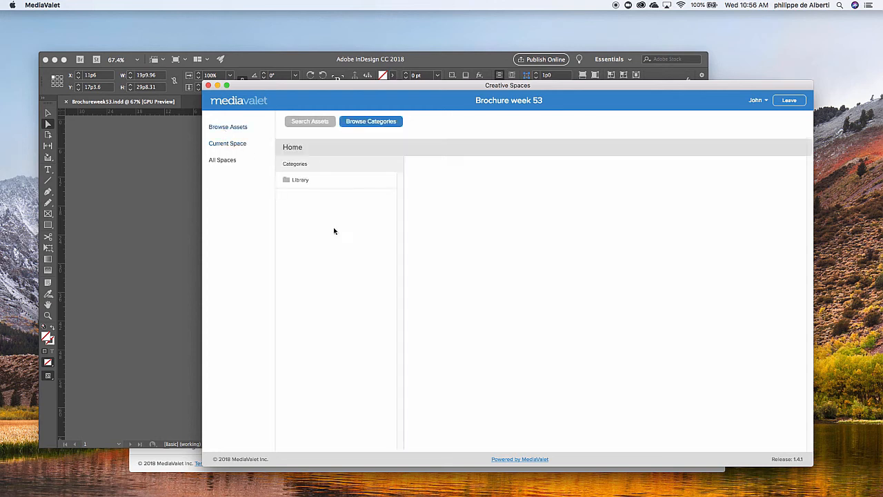
left_click(320, 181)
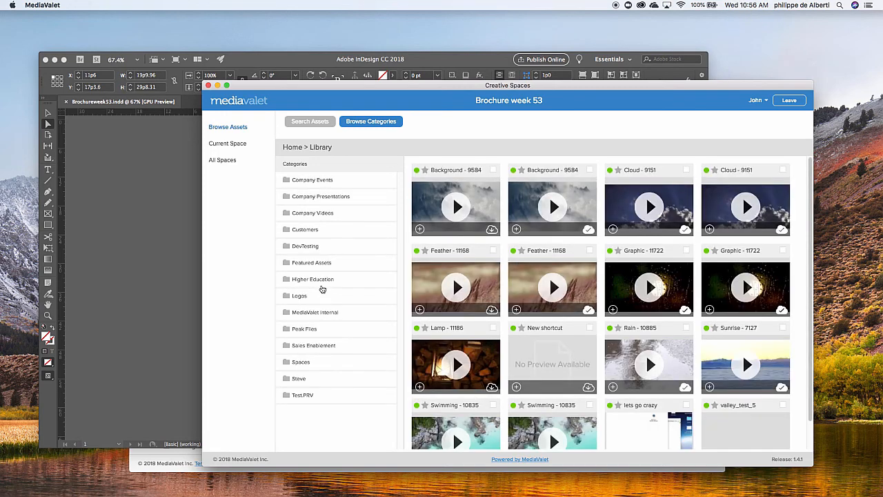
left_click(311, 263)
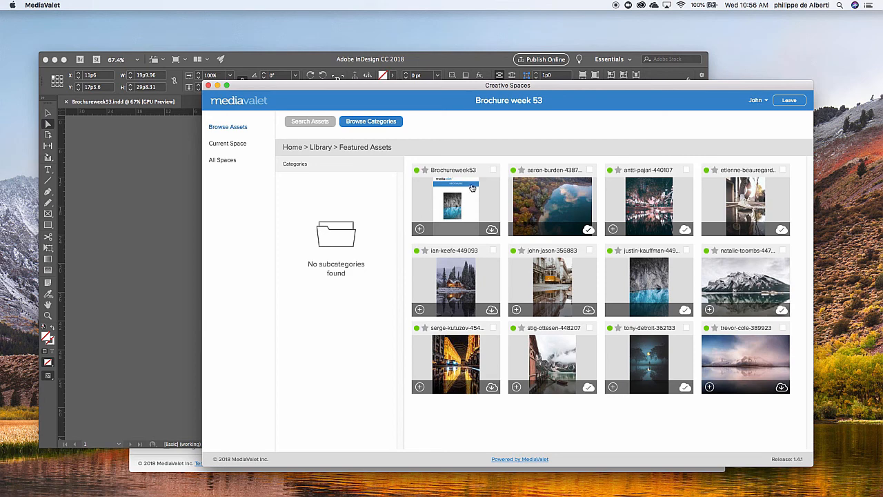
left_click(454, 205)
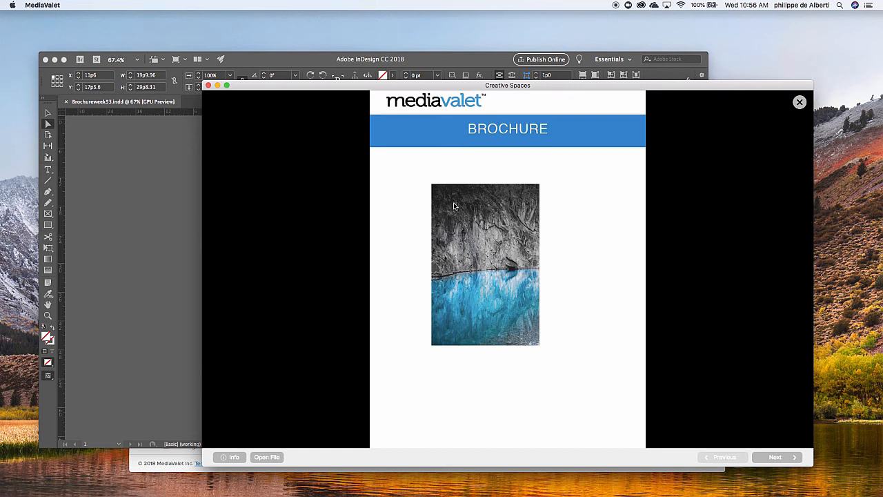
left_click(275, 459)
left_click(800, 103)
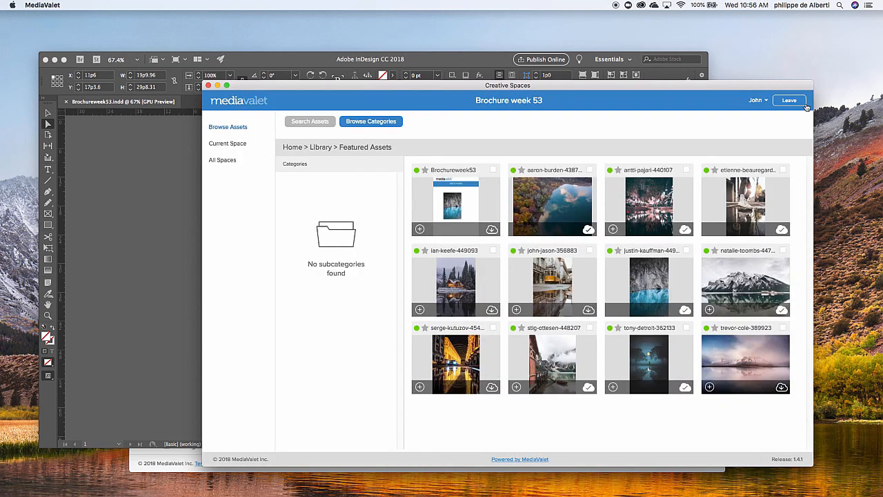